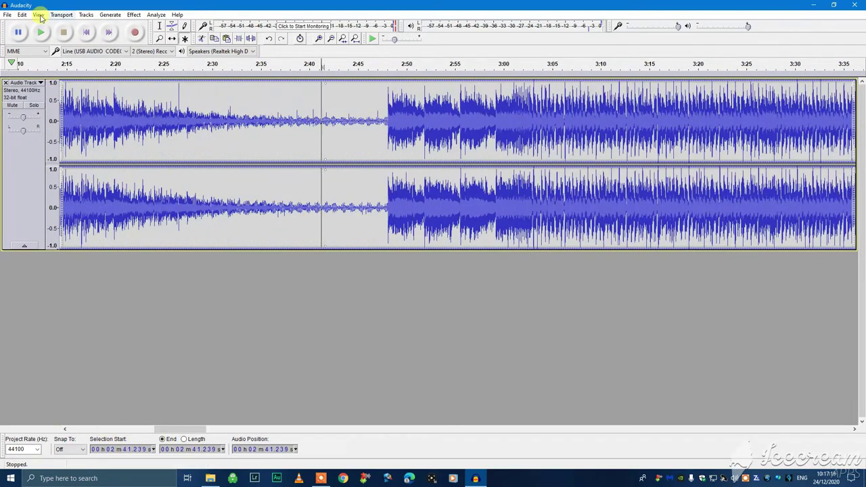
{"action": "left_click", "coordinate": [8, 14]}
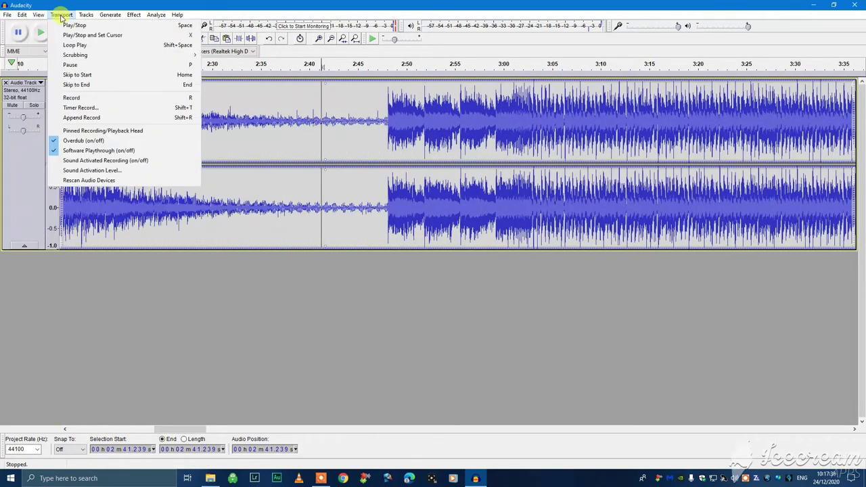
{"action": "mouse_move", "coordinate": [86, 14]}
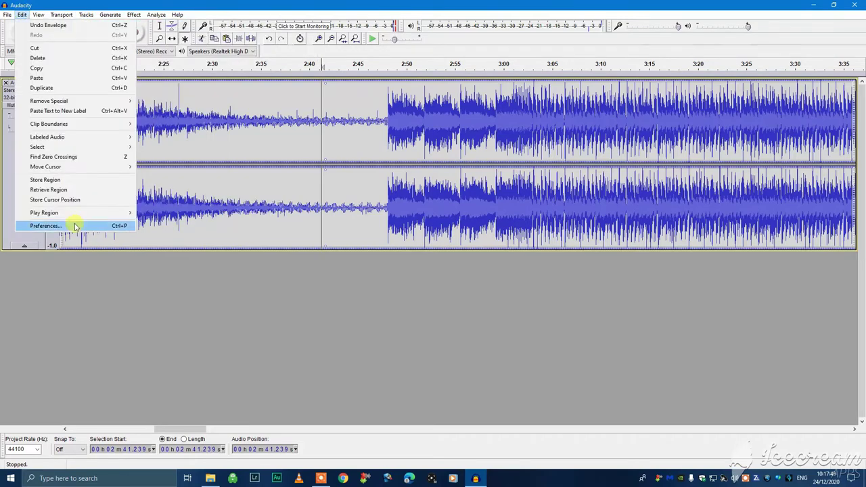
{"action": "left_click", "coordinate": [71, 224]}
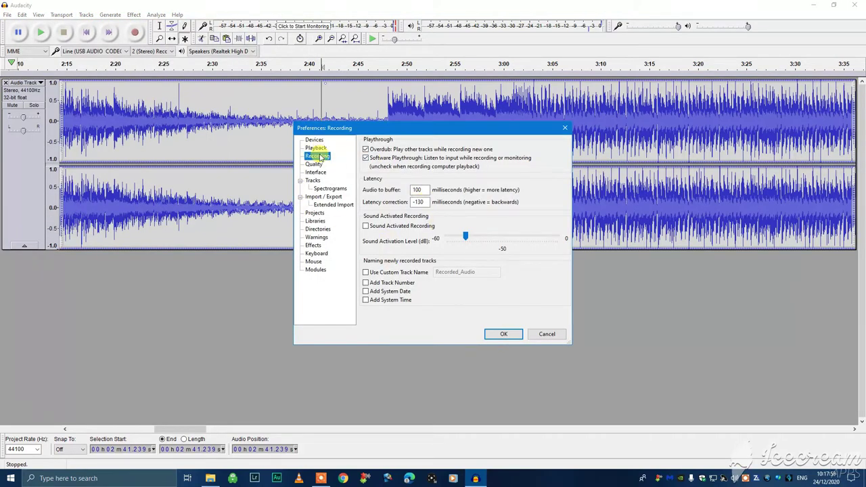
{"action": "left_click", "coordinate": [312, 180]}
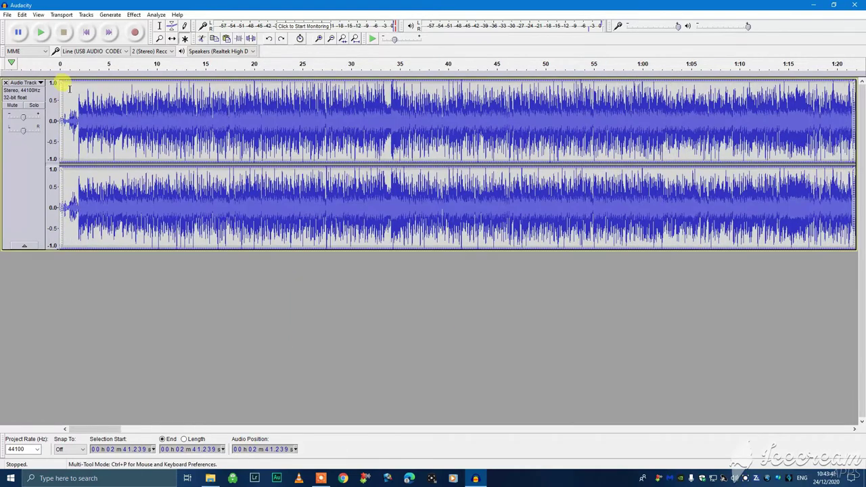
Step: Add a label named "Baggy Trousers" at the start of the first song, at about 0.88 s
{"action": "left_click", "coordinate": [69, 88]}
{"action": "key", "text": "space"}
{"action": "key", "text": "space"}
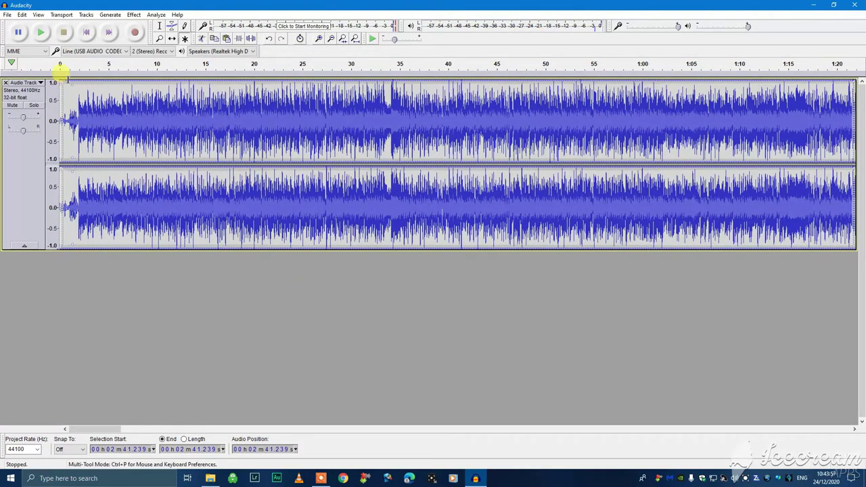
{"action": "left_click", "coordinate": [86, 14]}
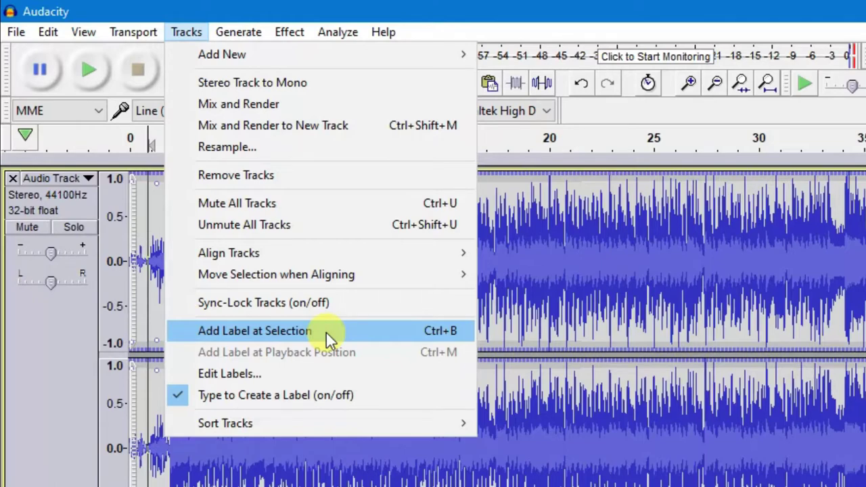
{"action": "left_click", "coordinate": [326, 333]}
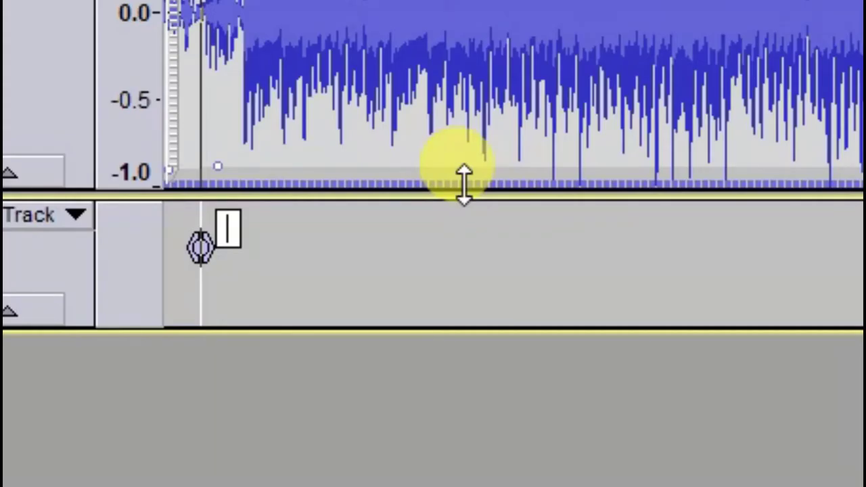
{"action": "type", "text": "B"}
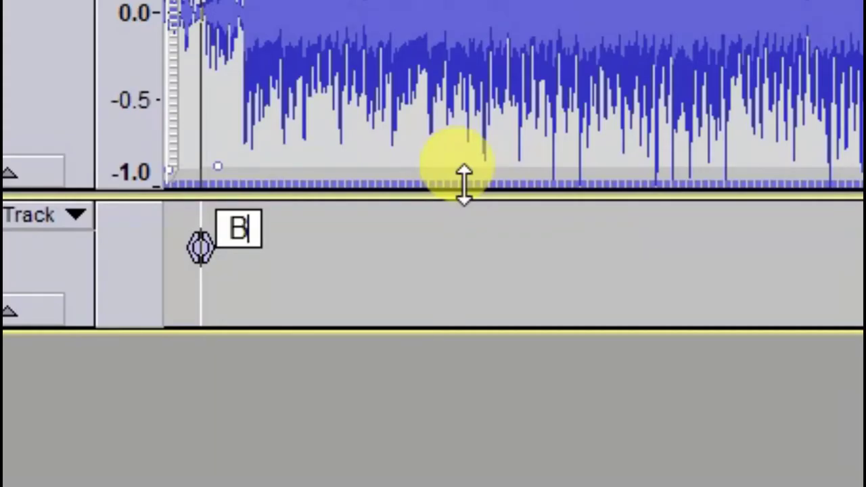
{"action": "type", "text": "aggy"}
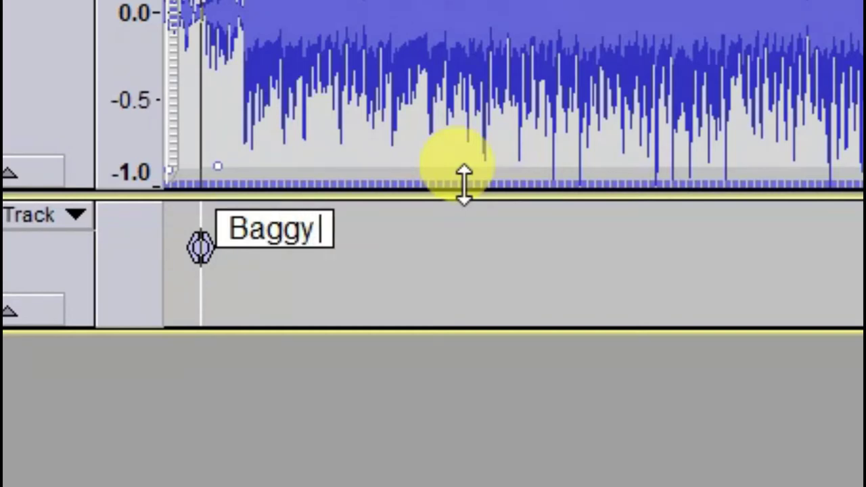
{"action": "type", "text": " Tr"}
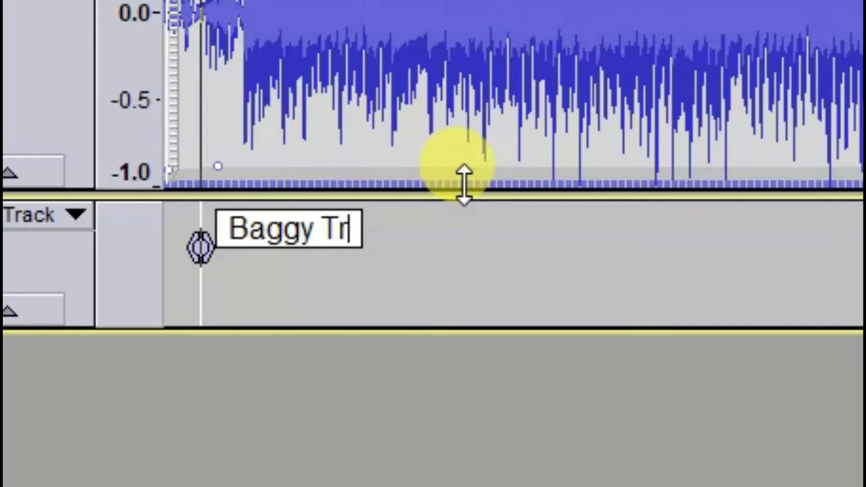
{"action": "type", "text": "ouser"}
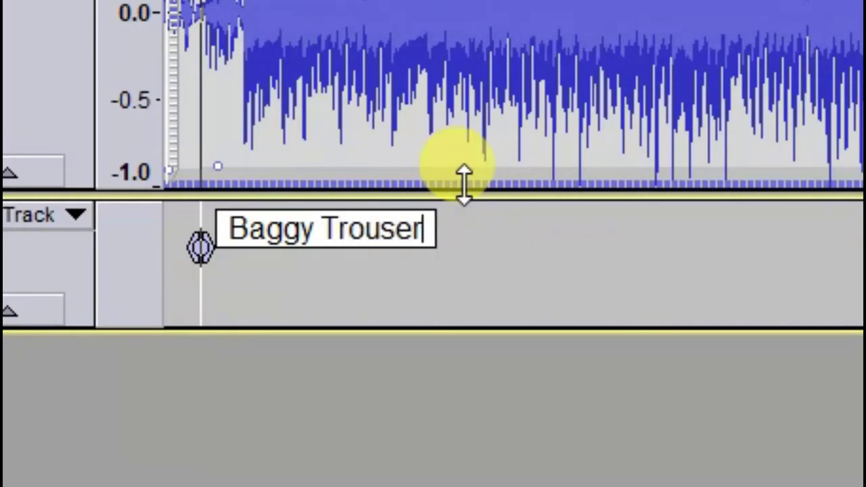
{"action": "type", "text": "s"}
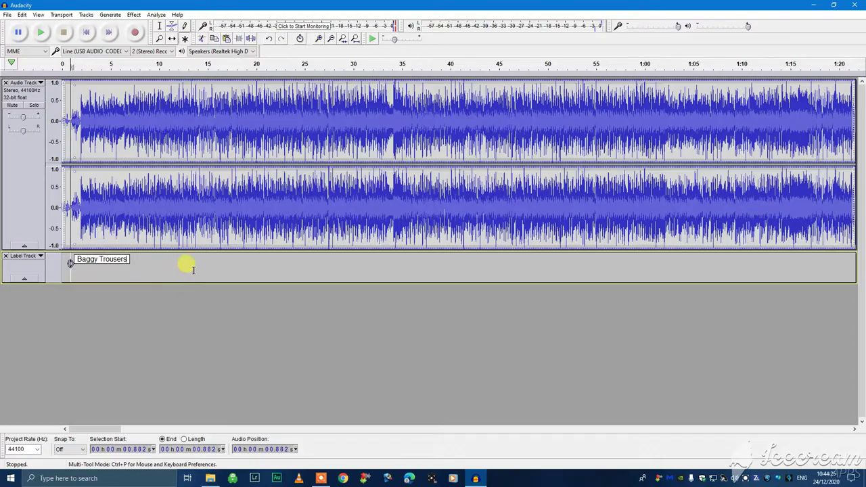
{"action": "key", "text": "Return"}
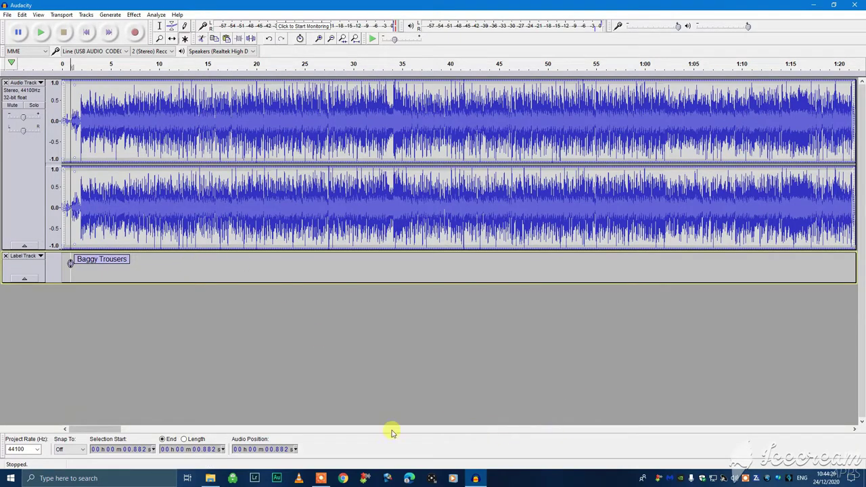
Step: Add a label named "Embassement" in the quiet gap before the second song, at about 2:40.5
{"action": "left_click_drag", "start_coordinate": [112, 429], "coordinate": [198, 430]}
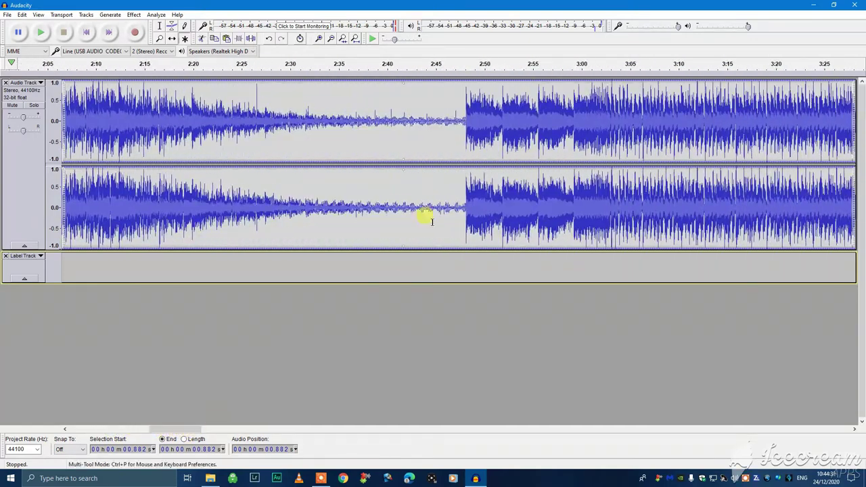
{"action": "left_click", "coordinate": [392, 82]}
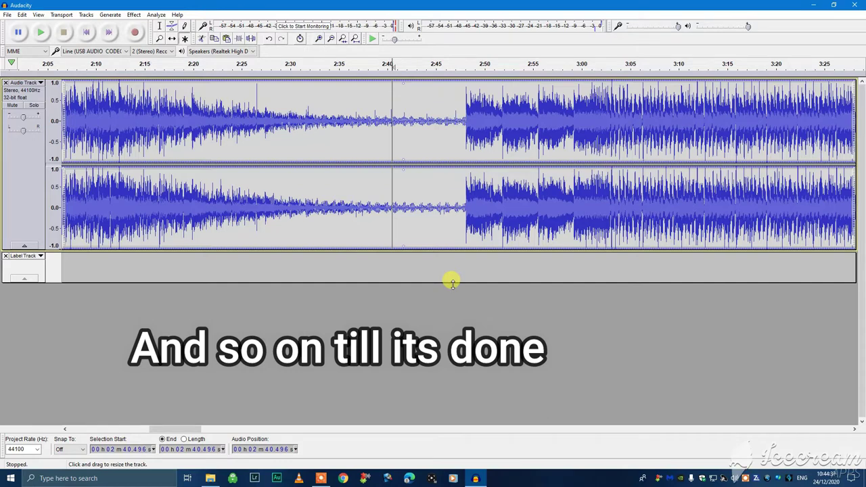
{"action": "key", "text": "ctrl+b"}
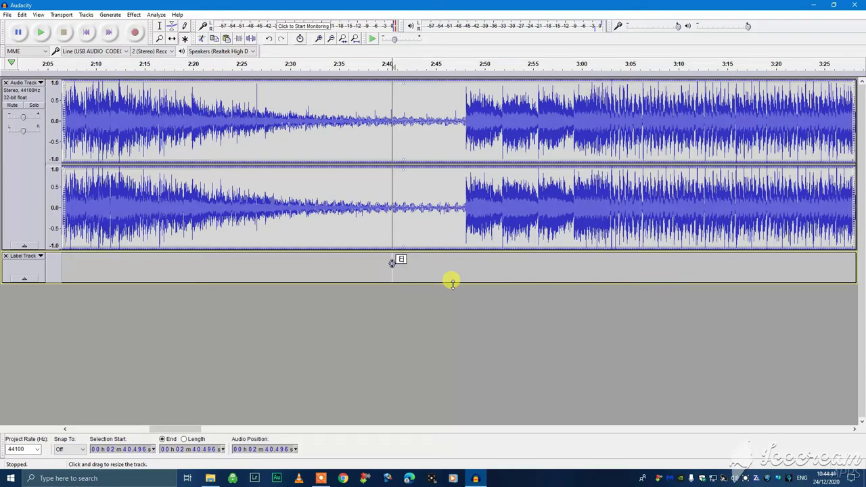
{"action": "type", "text": "Embassement"}
Step: Add a label named "Emie" in the quiet gap before the third song, at about 5:55.3
{"action": "left_click_drag", "start_coordinate": [179, 429], "coordinate": [309, 429]}
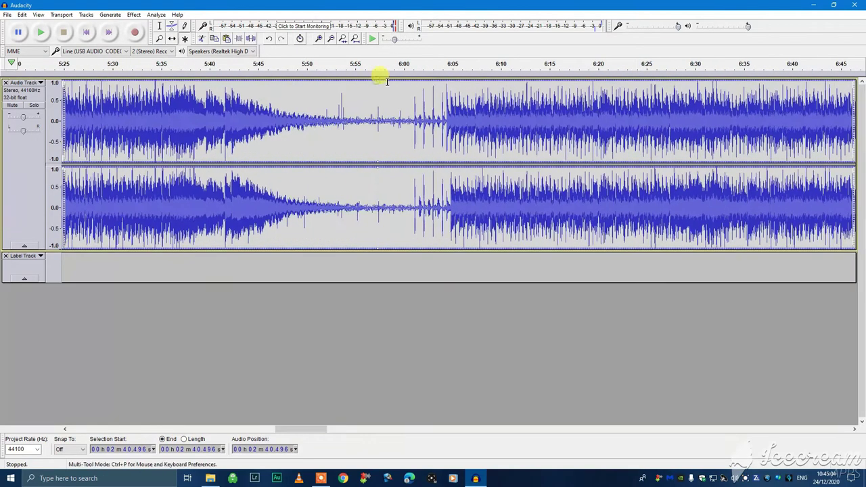
{"action": "left_click", "coordinate": [383, 63]}
{"action": "left_click", "coordinate": [65, 35]}
{"action": "left_click", "coordinate": [358, 91]}
{"action": "key", "text": "ctrl+b"}
{"action": "type", "text": "Emie"}
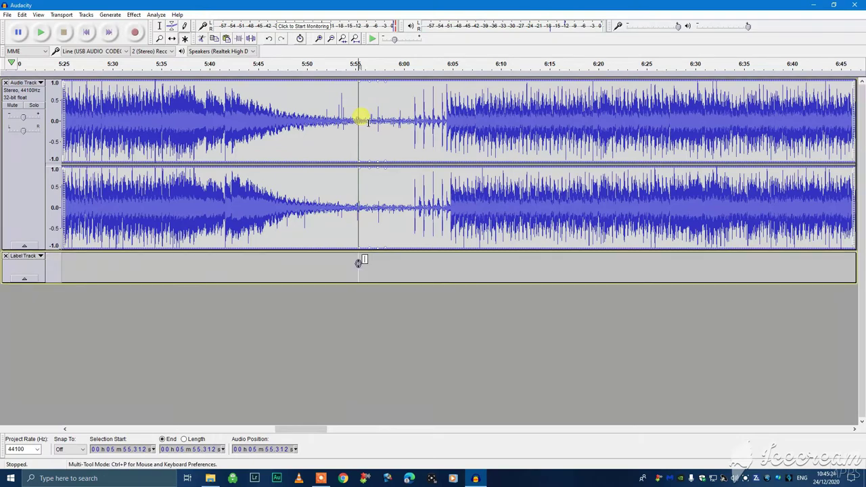
Step: Play the fade-out near 8:03 to locate the song break and add a label named "Close Escape" at about 8:05.4
{"action": "left_click_drag", "start_coordinate": [318, 429], "coordinate": [402, 429]}
{"action": "left_click", "coordinate": [373, 39]}
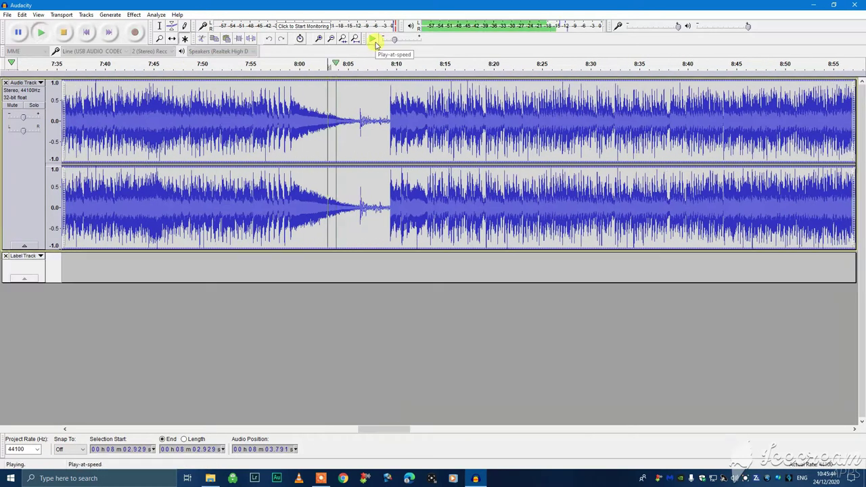
{"action": "left_click", "coordinate": [63, 33]}
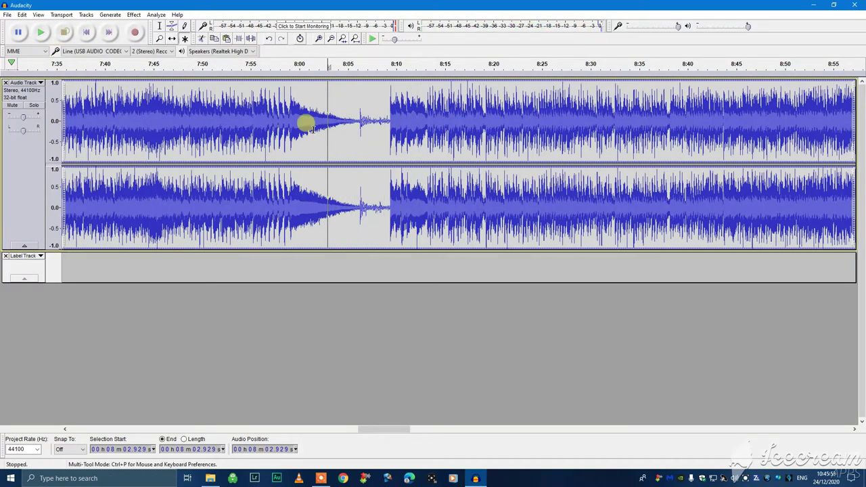
{"action": "left_click", "coordinate": [338, 64]}
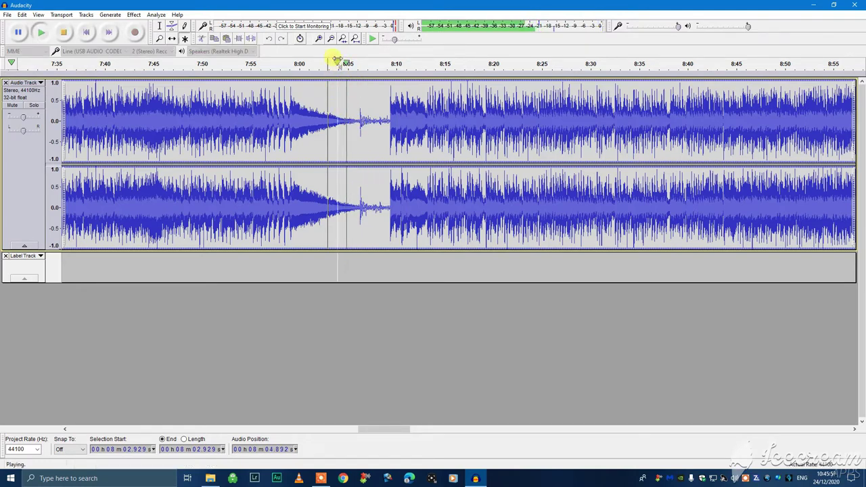
{"action": "left_click", "coordinate": [63, 33]}
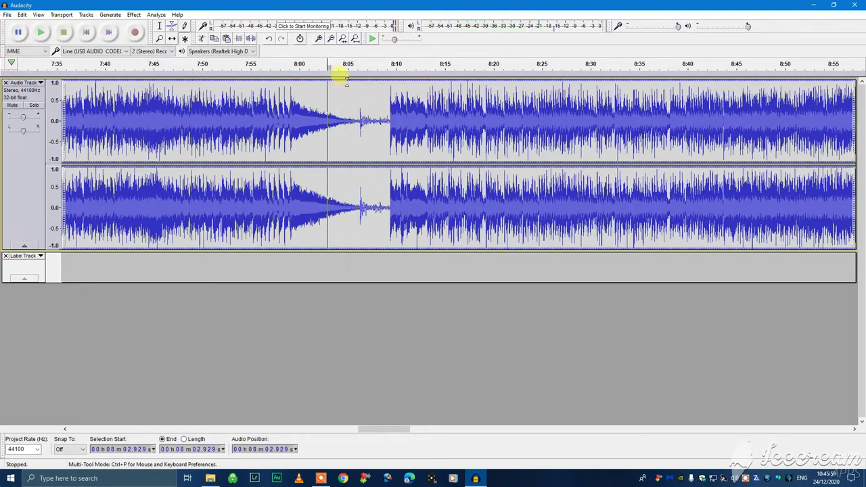
{"action": "left_click", "coordinate": [352, 83]}
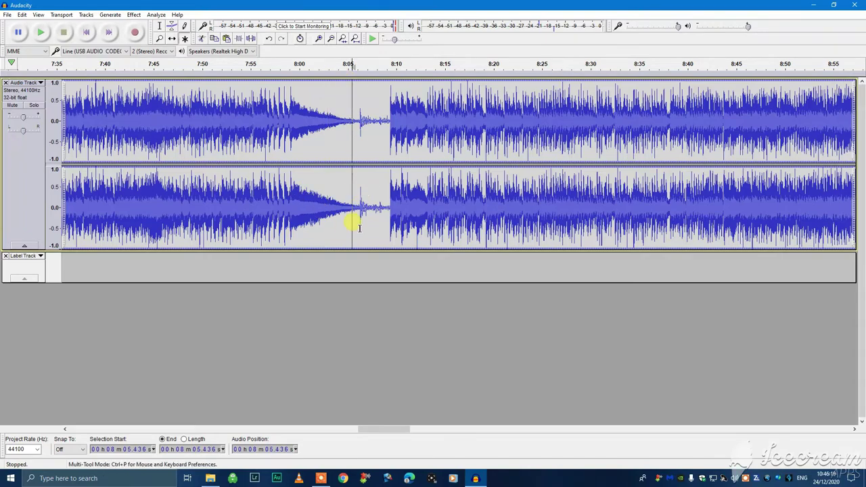
{"action": "key", "text": "ctrl+b"}
{"action": "type", "text": "Close Enough"}
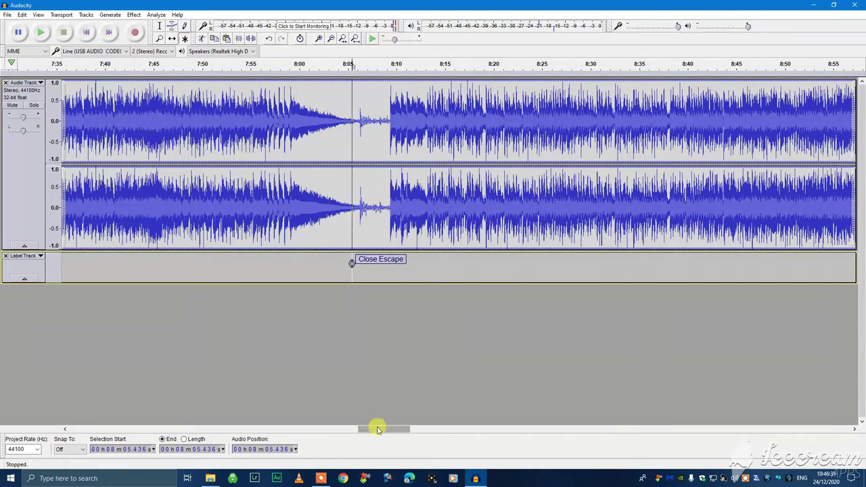
Step: Add a label named "Not Home Today" in the quiet gap at about 11:38.8
{"action": "left_click_drag", "start_coordinate": [383, 429], "coordinate": [514, 429]}
{"action": "left_click", "coordinate": [416, 81]}
{"action": "key", "text": "ctrl+b"}
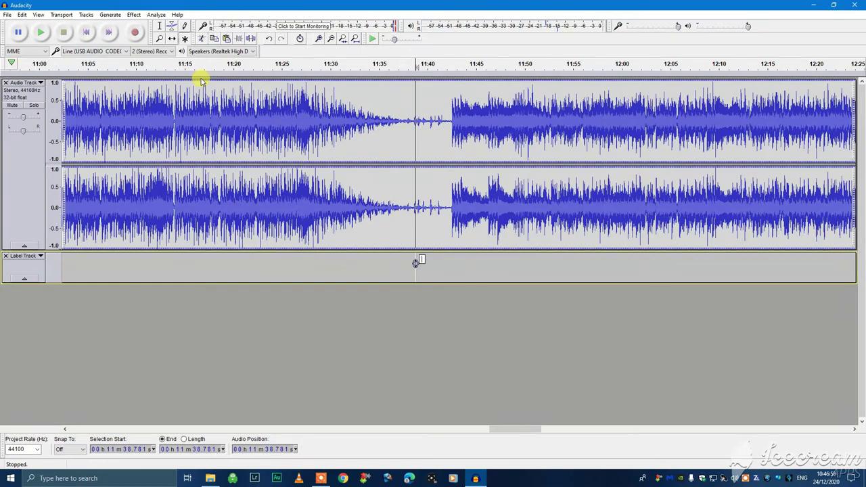
{"action": "type", "text": "Not Home Today"}
Step: Add a label named "On The Beat Poles" at the start of the song following "Not Home Today"
{"action": "left_click_drag", "start_coordinate": [513, 429], "coordinate": [748, 444]}
{"action": "left_click", "coordinate": [511, 156]}
{"action": "key", "text": "ctrl+b"}
{"action": "type", "text": "On The Beat Poles"}
Step: Add a label named "Solid Gone" in the silent gap before the last song, at about 17:31.2
{"action": "left_click", "coordinate": [539, 108]}
{"action": "type", "text": "Solid Gone"}
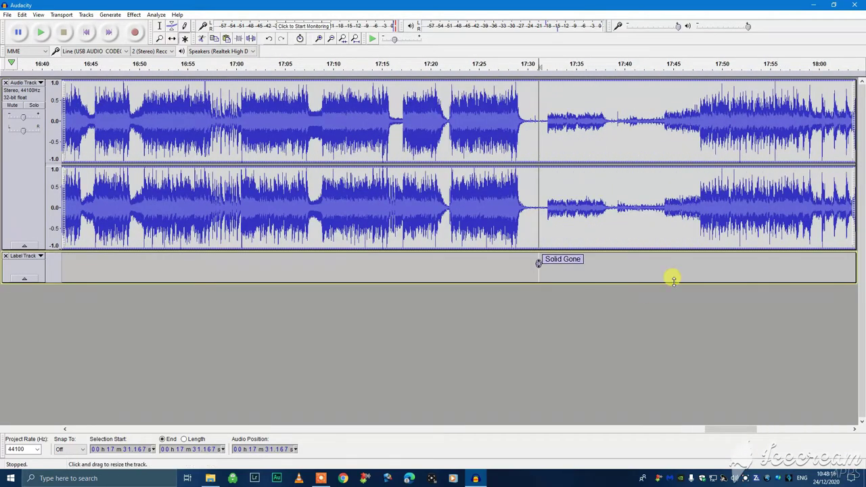
{"action": "key", "text": "Return"}
Step: Trim the surplus silence after the final song so that the recording ends at about 19:53.4
{"action": "key", "text": "End"}
{"action": "left_click_drag", "start_coordinate": [626, 127], "coordinate": [707, 152]}
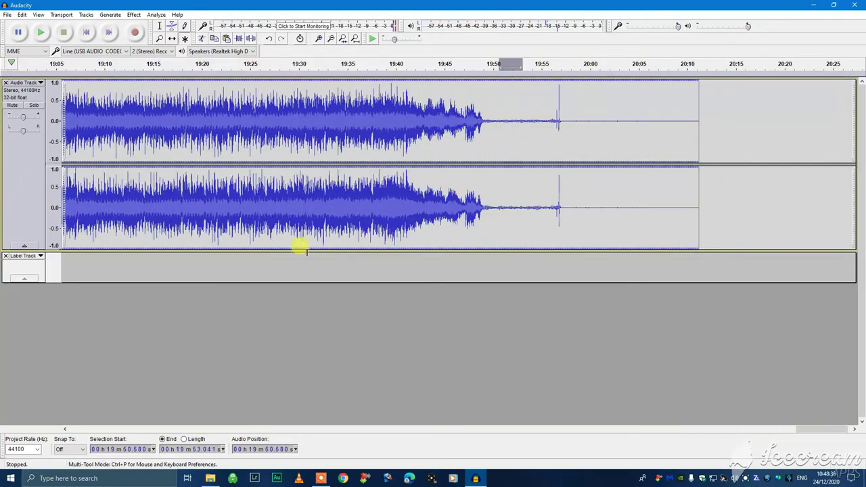
Step: Apply Amplify to the whole recording with 0.0 dB amplification and a 0.0 dB new peak amplitude, without allowing clipping
{"action": "key", "text": "ctrl+a"}
{"action": "left_click", "coordinate": [133, 14]}
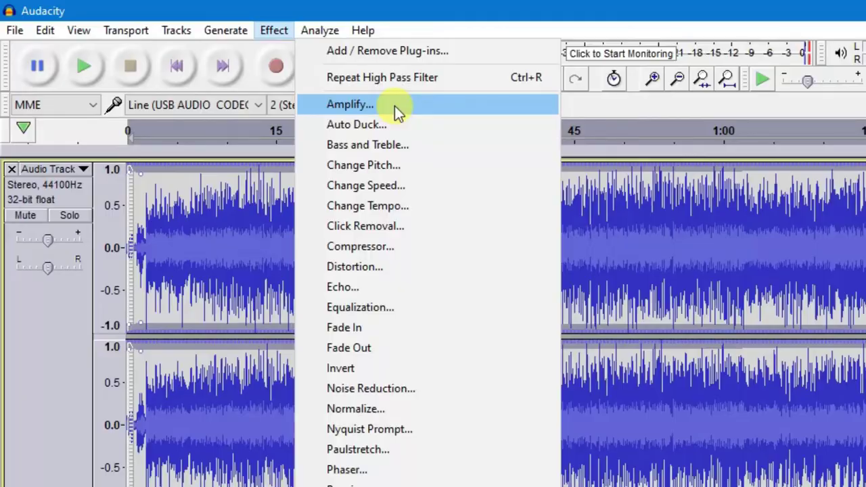
{"action": "left_click", "coordinate": [395, 105]}
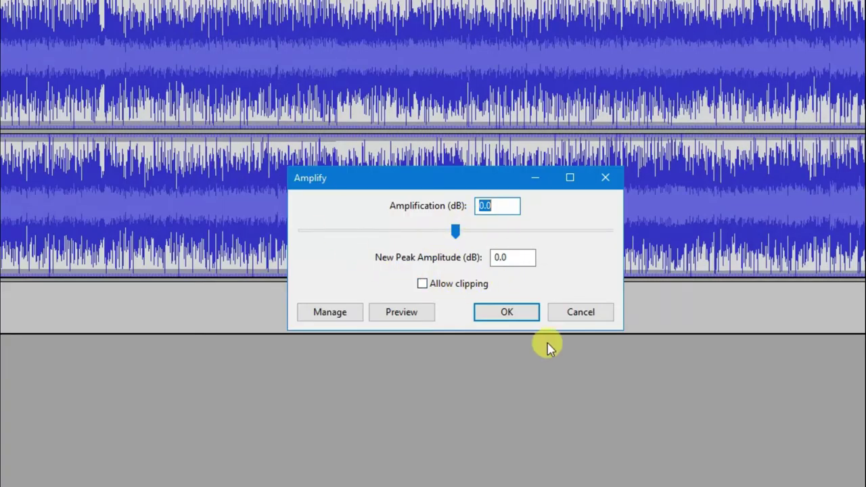
{"action": "left_click", "coordinate": [514, 317]}
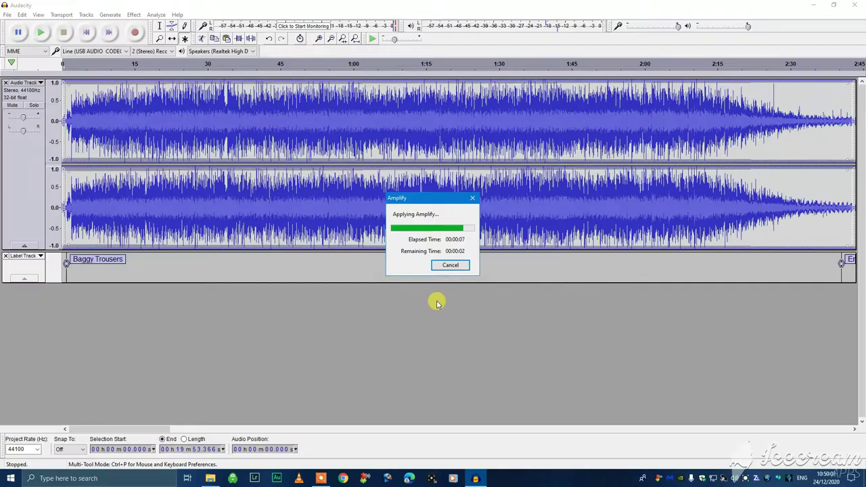
{"action": "left_click", "coordinate": [7, 14]}
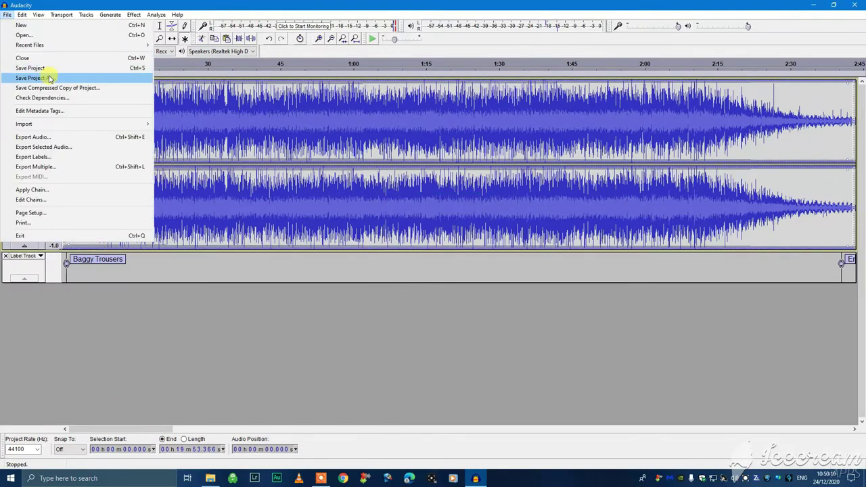
{"action": "left_click", "coordinate": [61, 136]}
{"action": "double_click", "coordinate": [366, 240]}
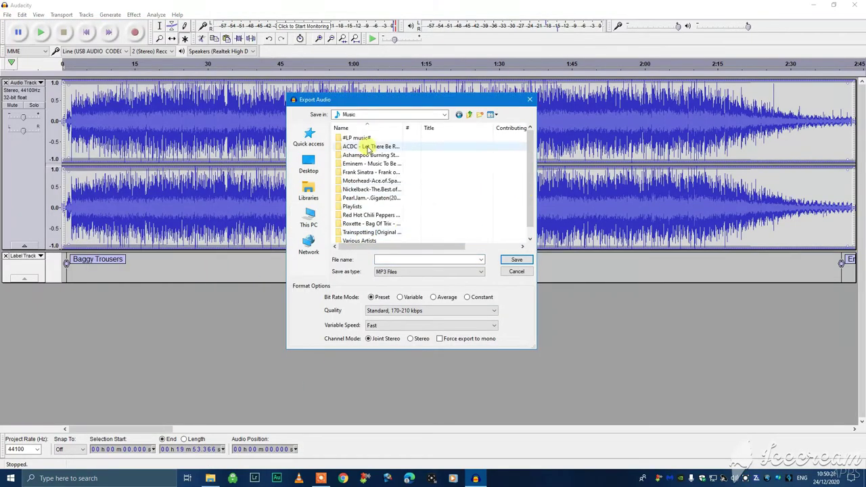
{"action": "double_click", "coordinate": [352, 143]}
{"action": "double_click", "coordinate": [344, 135]}
{"action": "left_click", "coordinate": [386, 260]}
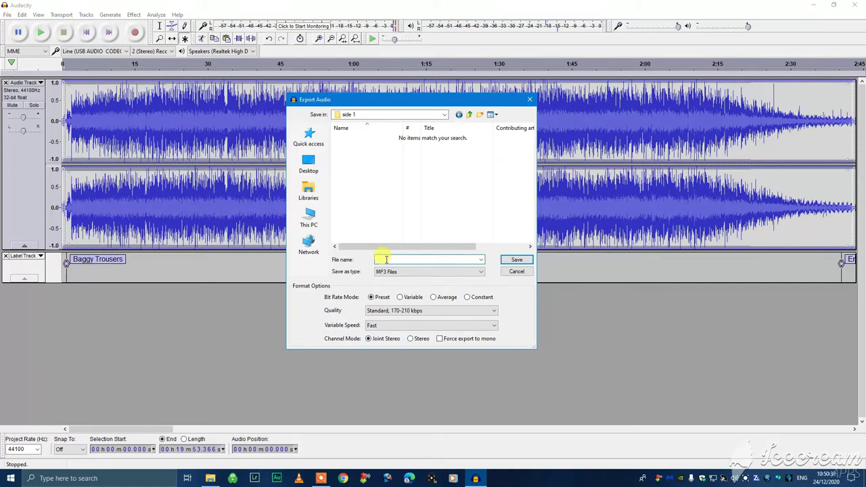
{"action": "left_click", "coordinate": [518, 272]}
Step: Open Export Multiple and choose the "side 1" folder inside "Maddness- Baggy Trousers" as the destination for the exported files
{"action": "left_click", "coordinate": [6, 14]}
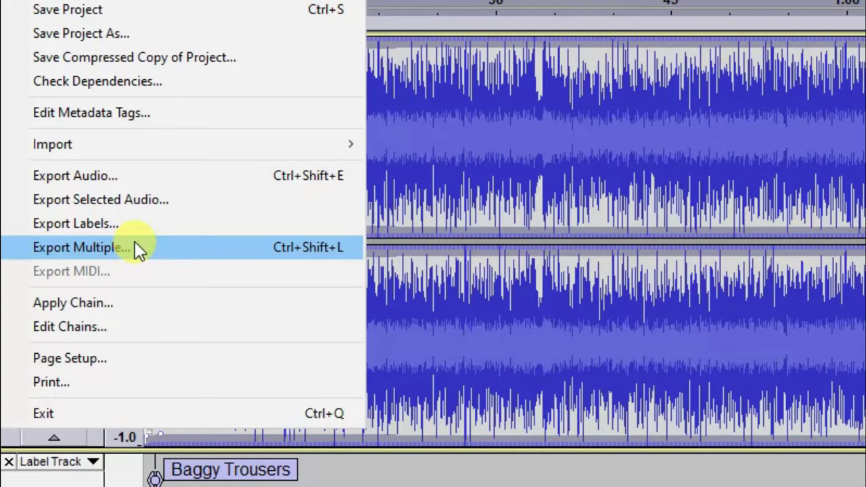
{"action": "left_click", "coordinate": [136, 248]}
{"action": "left_click", "coordinate": [489, 102]}
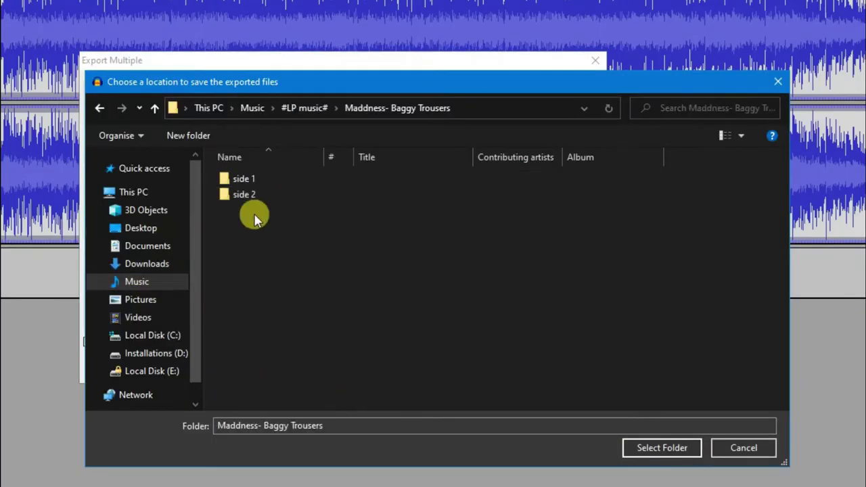
{"action": "left_click", "coordinate": [236, 178]}
{"action": "left_click", "coordinate": [657, 447]}
Step: Start the multiple export and enter "Maddness" as the artist name for track 1, "Baggy Trousers"
{"action": "left_click", "coordinate": [494, 365]}
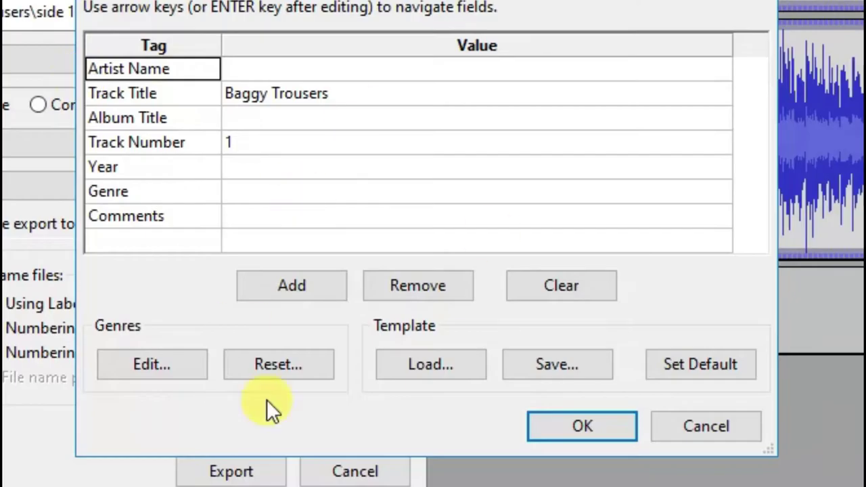
{"action": "type", "text": "Maddness"}
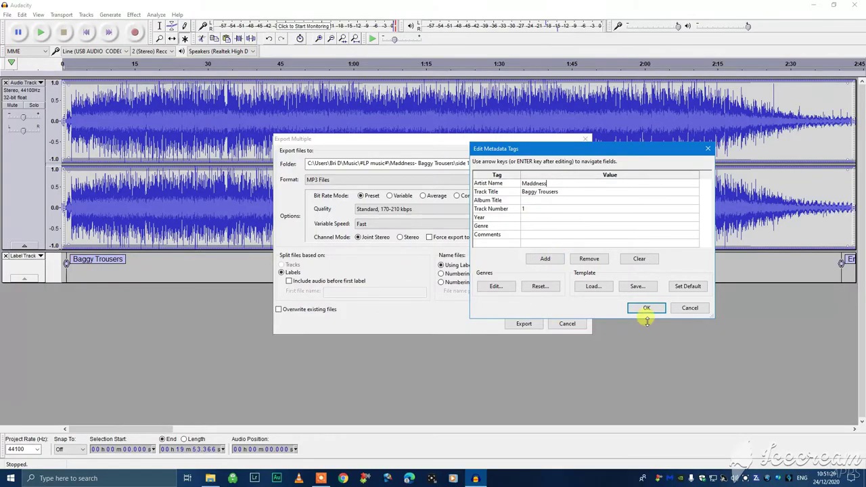
{"action": "left_click", "coordinate": [582, 427]}
Step: Fill in the artist name for track 2, "Embassement", copy that name for reuse and accept the metadata tags
{"action": "left_click", "coordinate": [528, 184]}
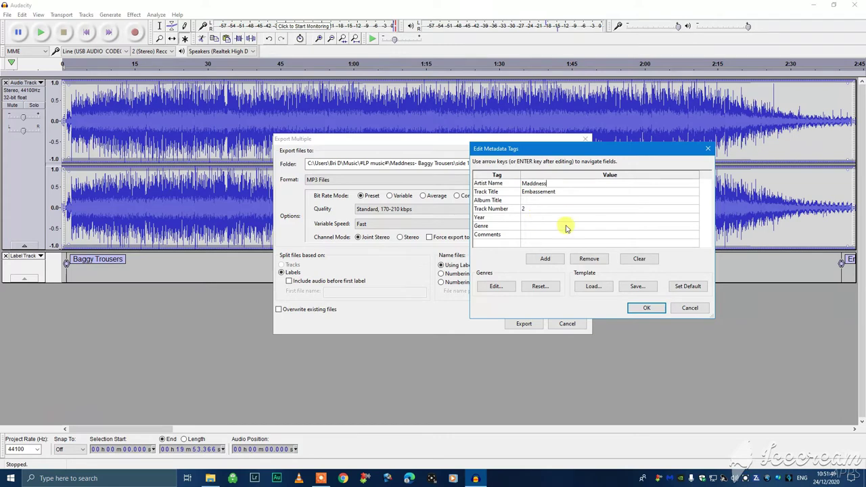
{"action": "double_click", "coordinate": [548, 182]}
{"action": "key", "text": "ctrl+c"}
{"action": "left_click", "coordinate": [646, 308]}
Step: Set the artist name for track 3 and track 4, "Close Escape", to "Madness", accepting the tags of each
{"action": "left_click", "coordinate": [532, 183]}
{"action": "left_click", "coordinate": [647, 308]}
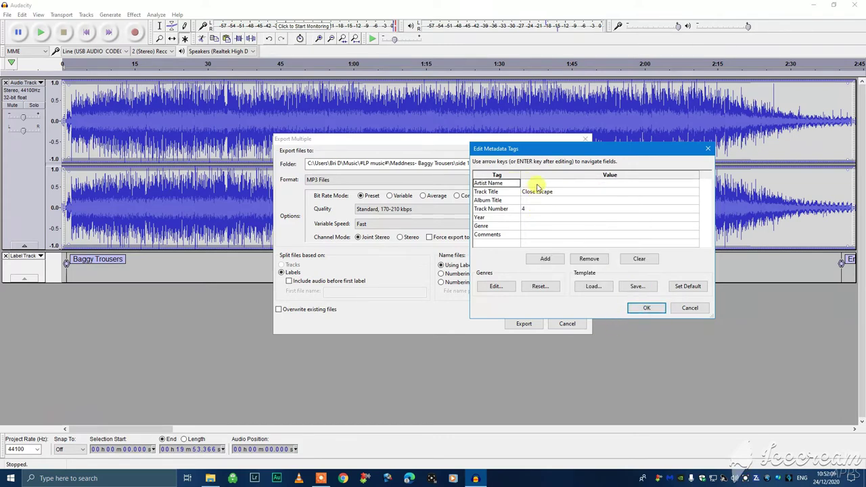
{"action": "left_click", "coordinate": [532, 184]}
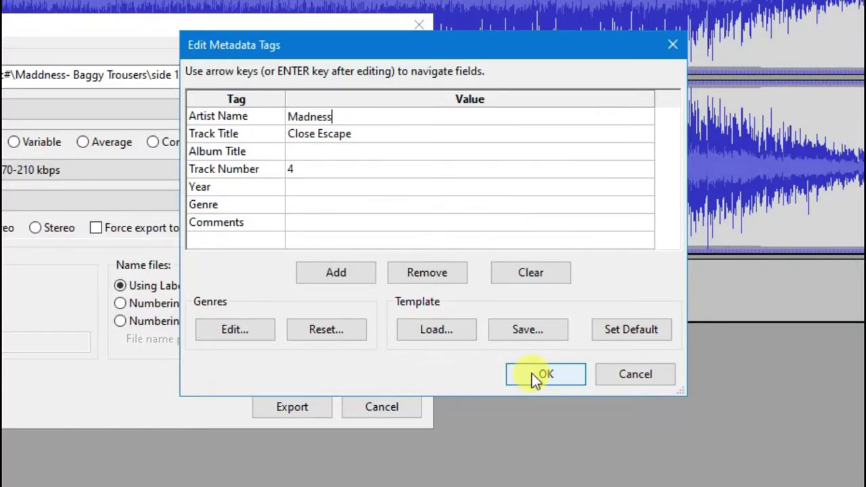
{"action": "left_click", "coordinate": [532, 374]}
Step: Paste "Madness" as the artist name for track 5, "Not Home Today", and accept its metadata tags
{"action": "left_click", "coordinate": [314, 115]}
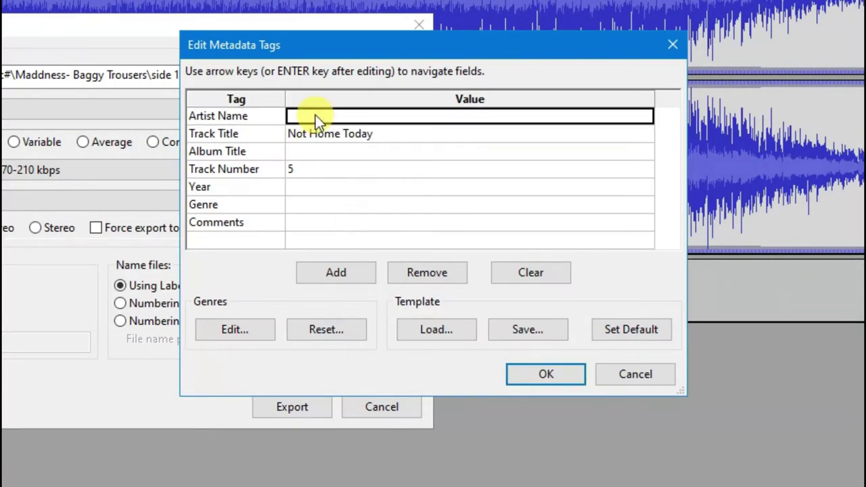
{"action": "right_click", "coordinate": [315, 115]}
{"action": "left_click", "coordinate": [383, 198]}
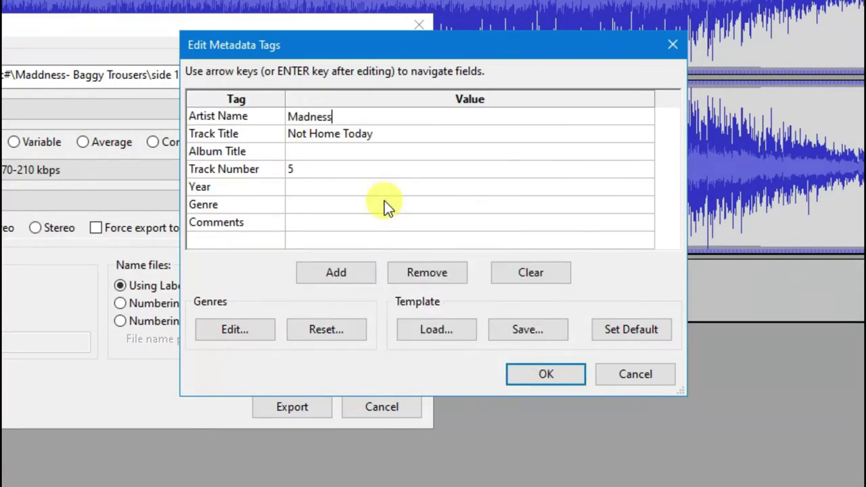
{"action": "left_click", "coordinate": [546, 374]}
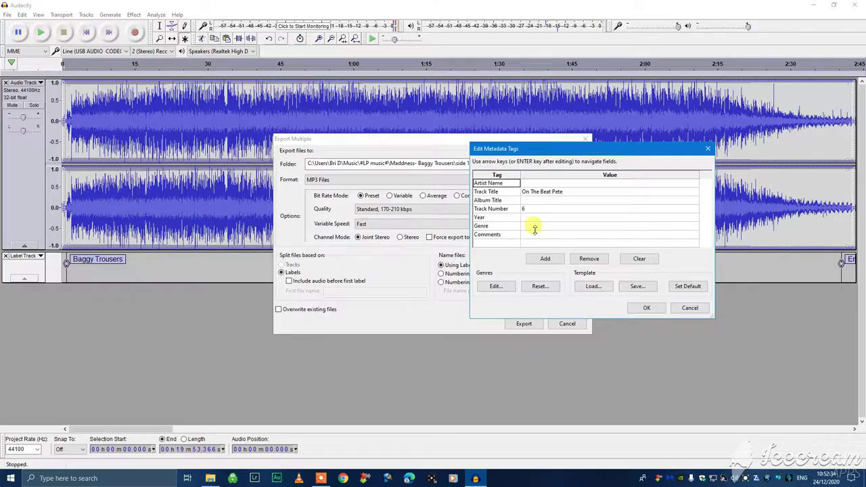
Step: Paste the copied artist name into the tags of track 6, "On The Beat Pete", and accept them
{"action": "left_click", "coordinate": [531, 183]}
{"action": "right_click", "coordinate": [532, 183]}
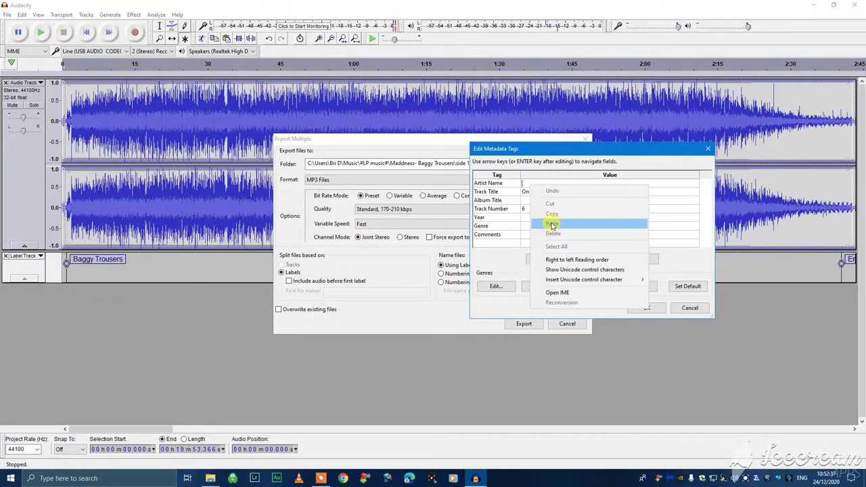
{"action": "left_click", "coordinate": [551, 223]}
{"action": "left_click", "coordinate": [646, 308]}
Step: Paste the copied artist name into the last song's tags, accept them and close the export report
{"action": "left_click", "coordinate": [531, 182]}
{"action": "right_click", "coordinate": [531, 183]}
{"action": "left_click", "coordinate": [551, 223]}
{"action": "left_click", "coordinate": [626, 310]}
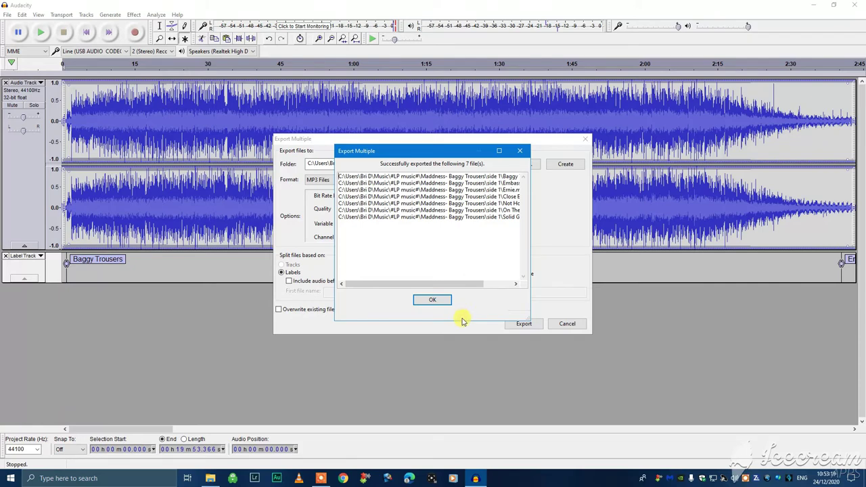
{"action": "left_click", "coordinate": [439, 300]}
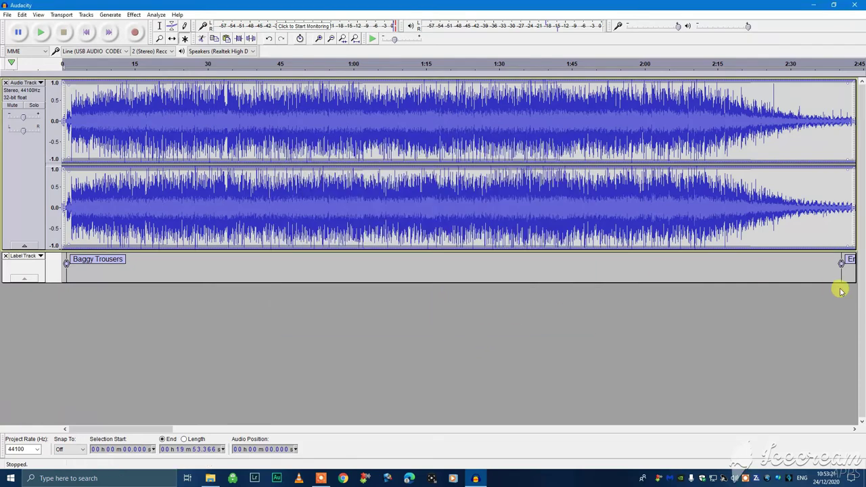
Step: Minimize the audio editor, switch to File Explorer and open Music > #LP music# > "Maddness- Baggy Trousers" to check the exported songs
{"action": "left_click", "coordinate": [818, 5]}
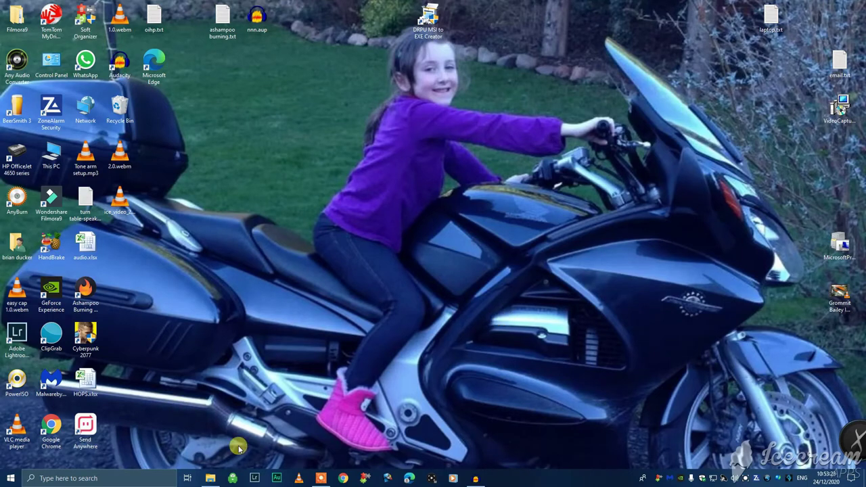
{"action": "left_click", "coordinate": [213, 479]}
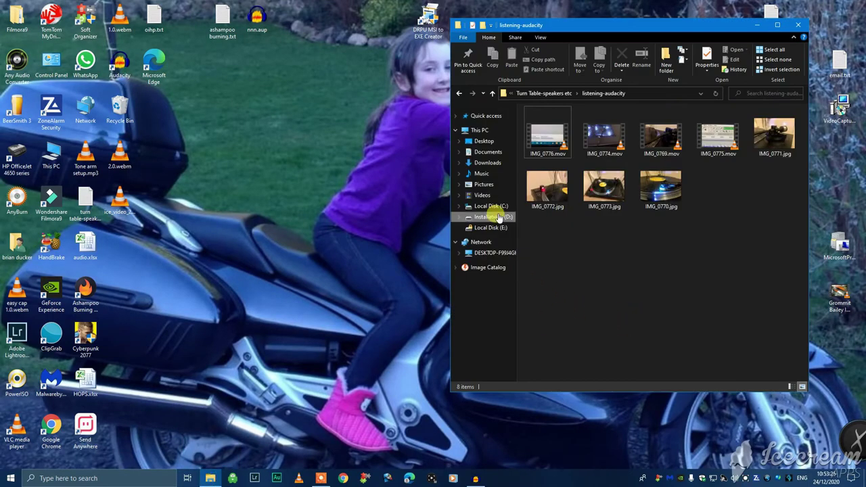
{"action": "left_click", "coordinate": [486, 175]}
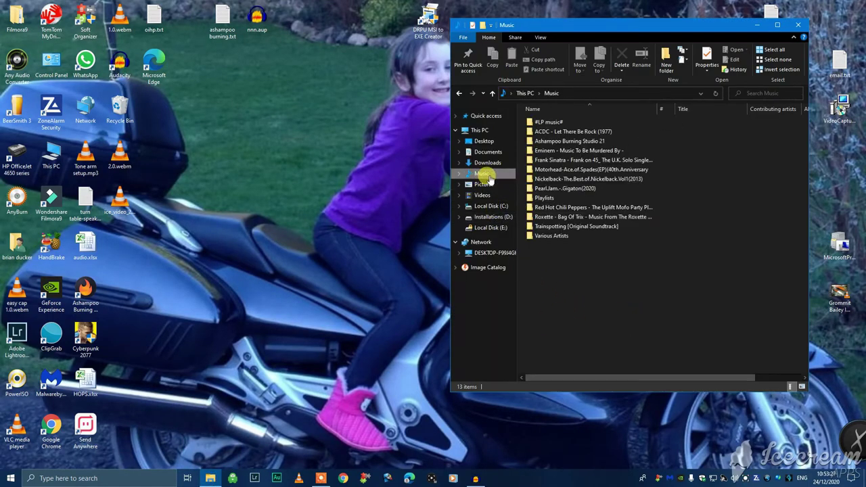
{"action": "double_click", "coordinate": [556, 122]}
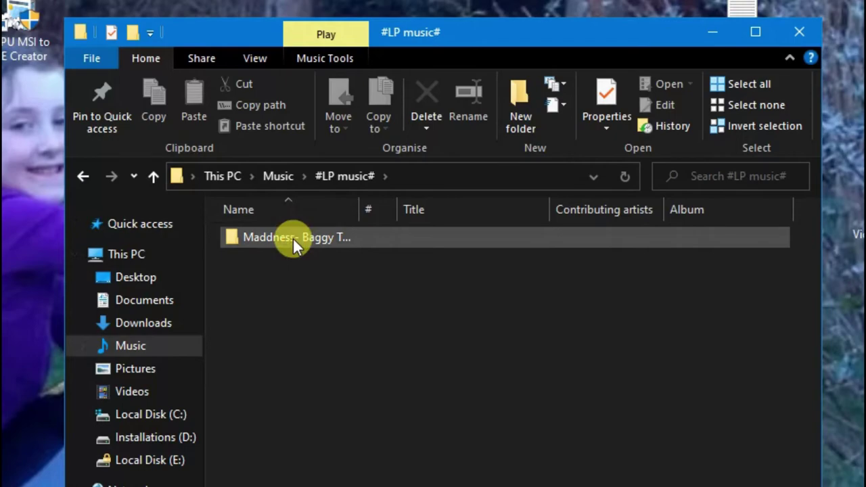
{"action": "double_click", "coordinate": [293, 238]}
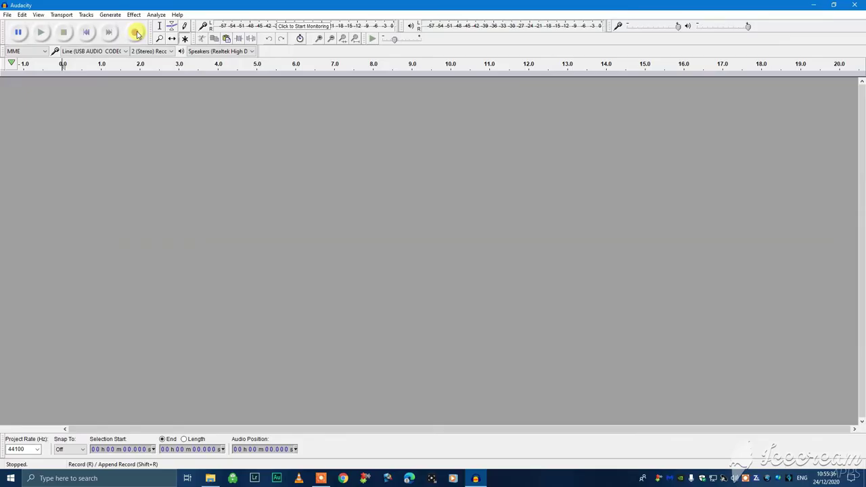
Step: Start recording a new stereo track in the empty Audacity project
{"action": "left_click", "coordinate": [243, 101]}
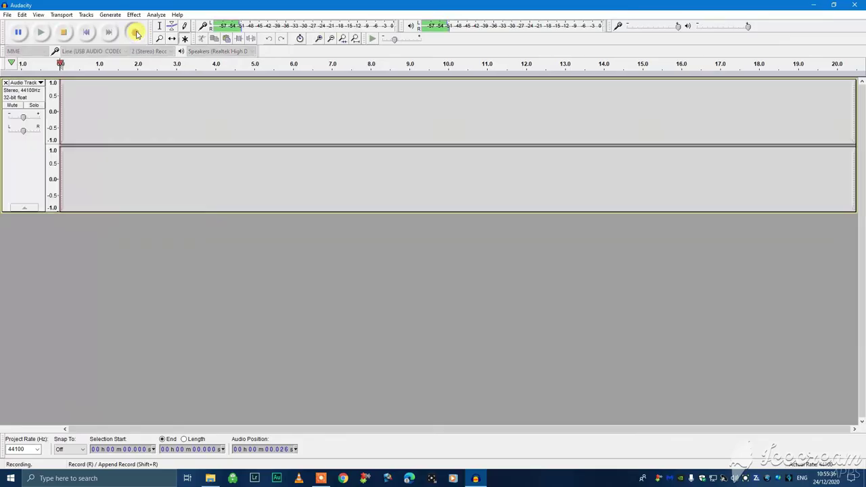